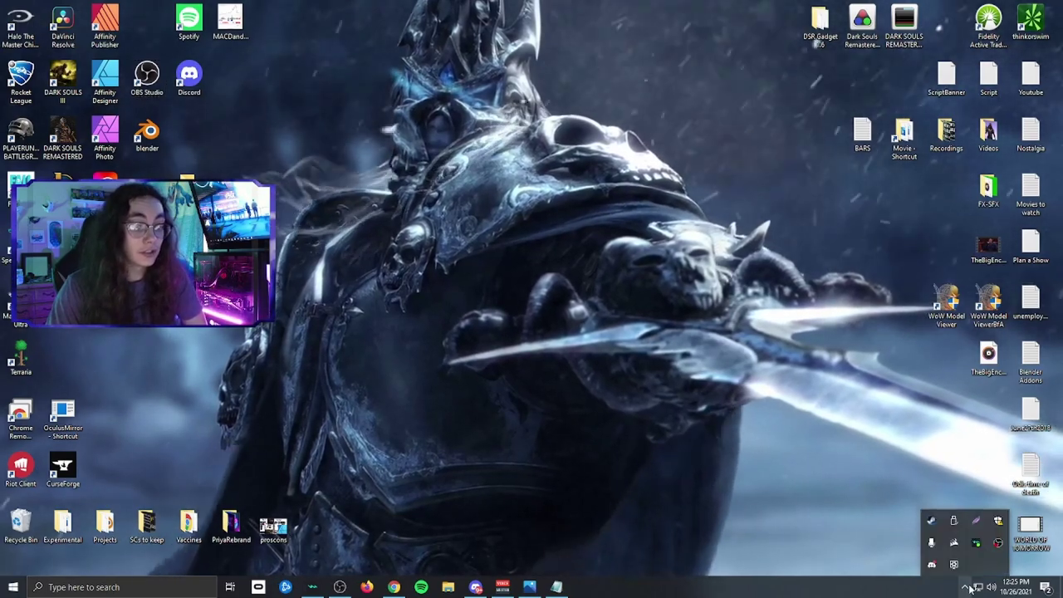
Step: Open the Steam library and browse the local files of Halo: The Master Chief Collection
{"action": "right_click", "coordinate": [931, 519]}
{"action": "left_click", "coordinate": [951, 431]}
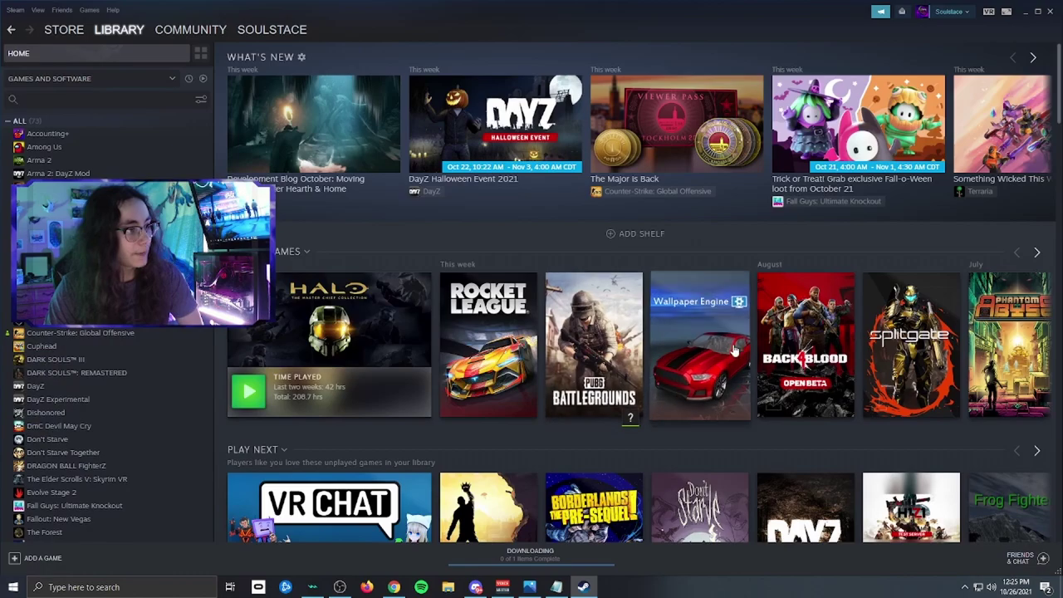
{"action": "scroll", "coordinate": [187, 377], "scroll_direction": "down", "scroll_amount": 10}
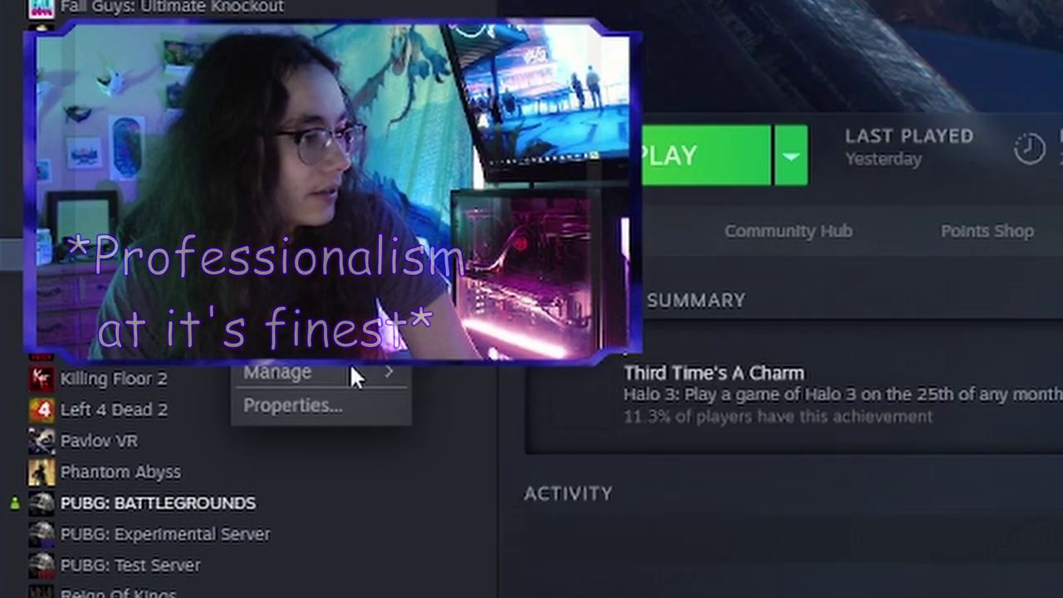
{"action": "mouse_move", "coordinate": [351, 372]}
{"action": "left_click", "coordinate": [539, 416]}
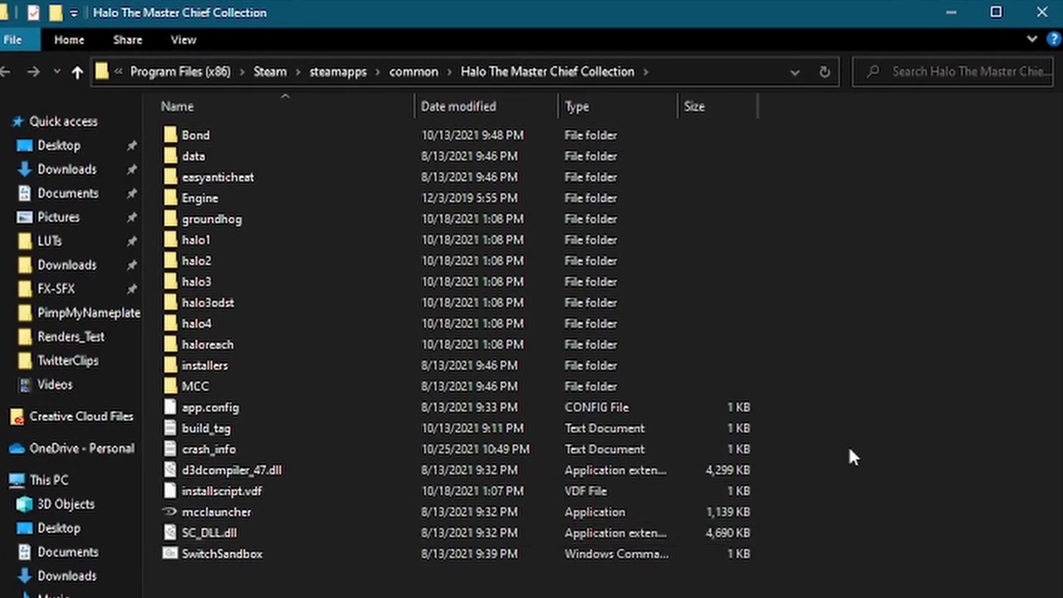
Step: Go to the data\ui\NamePlates\Images folder of the game files and maximize its window
{"action": "double_click", "coordinate": [260, 156]}
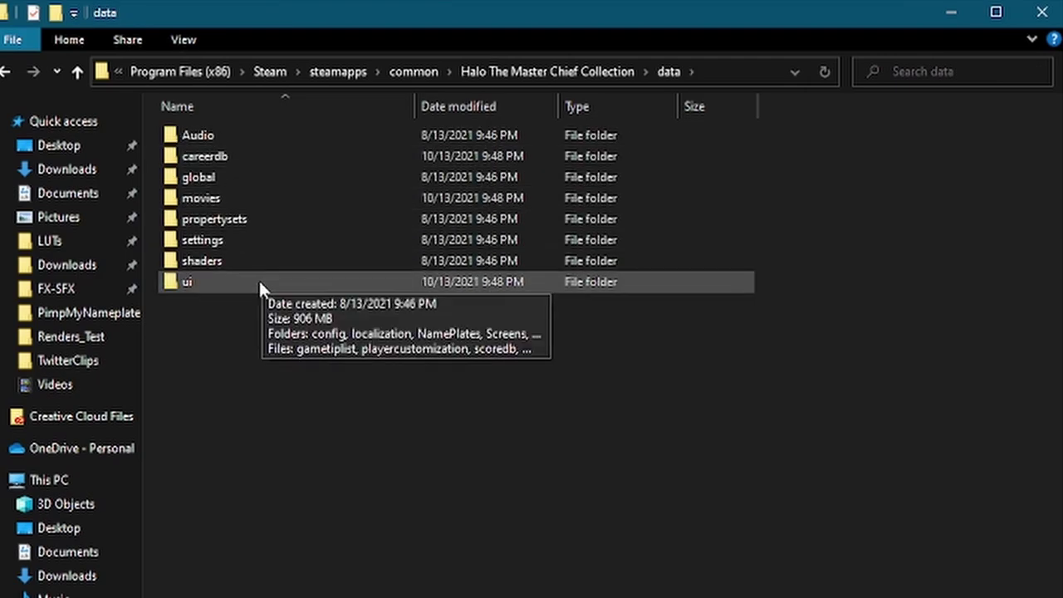
{"action": "double_click", "coordinate": [259, 283]}
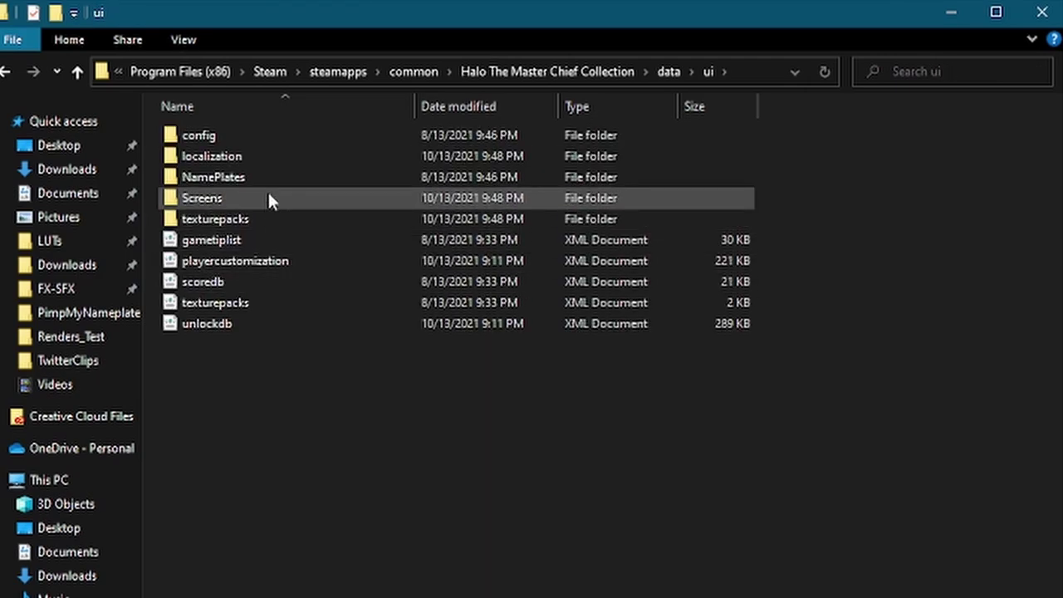
{"action": "double_click", "coordinate": [268, 177]}
{"action": "double_click", "coordinate": [268, 135]}
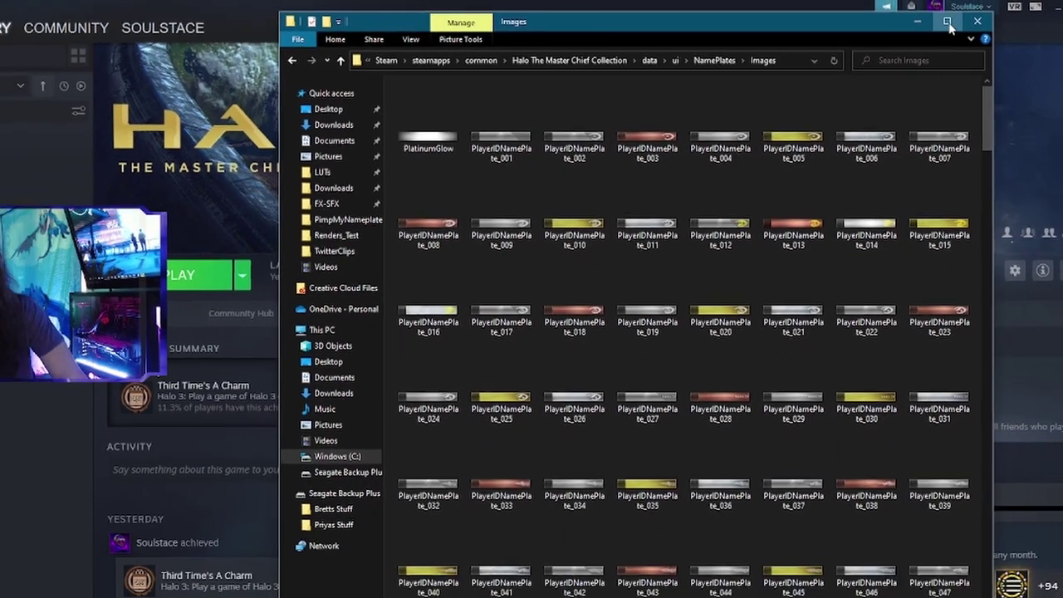
{"action": "key", "text": "super+Up"}
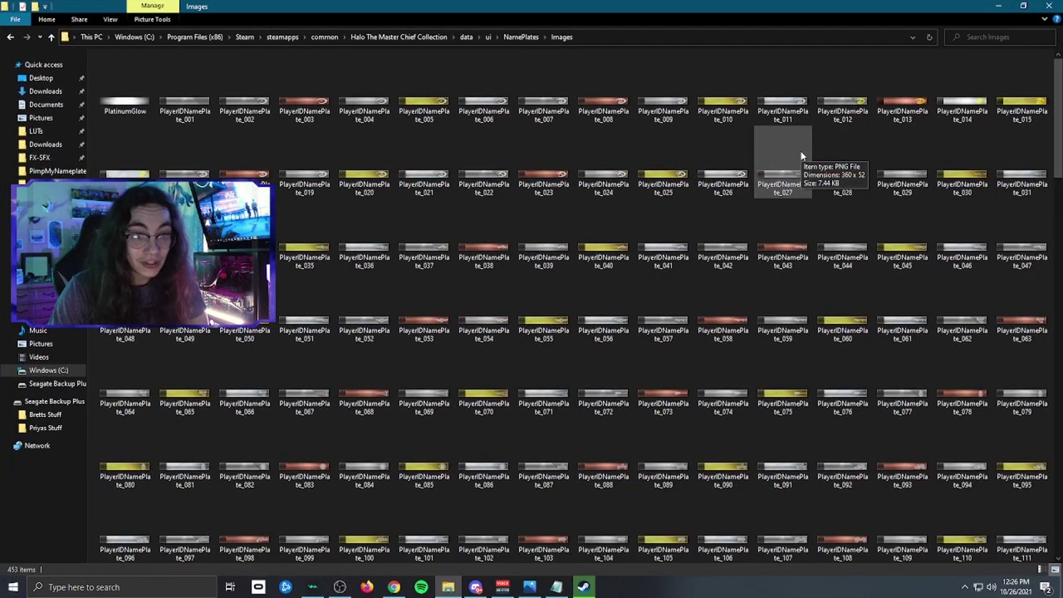
Step: Look through the nameplate images down to the end of the folder, and minimize the open windows to reach the desktop
{"action": "left_click_drag", "start_coordinate": [1057, 101], "coordinate": [1047, 518]}
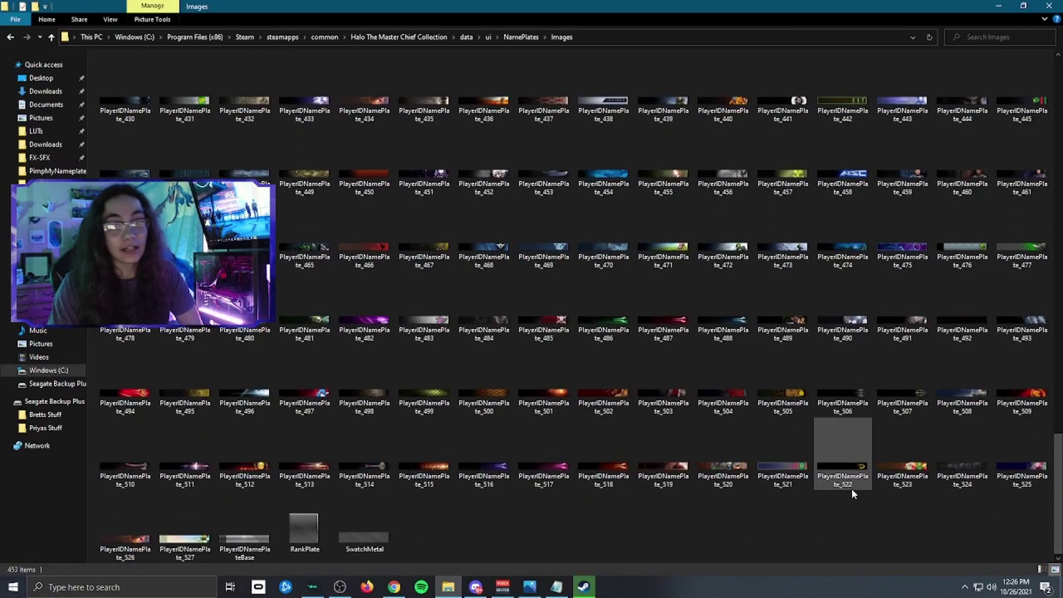
{"action": "left_click", "coordinate": [997, 6]}
{"action": "left_click", "coordinate": [1028, 15]}
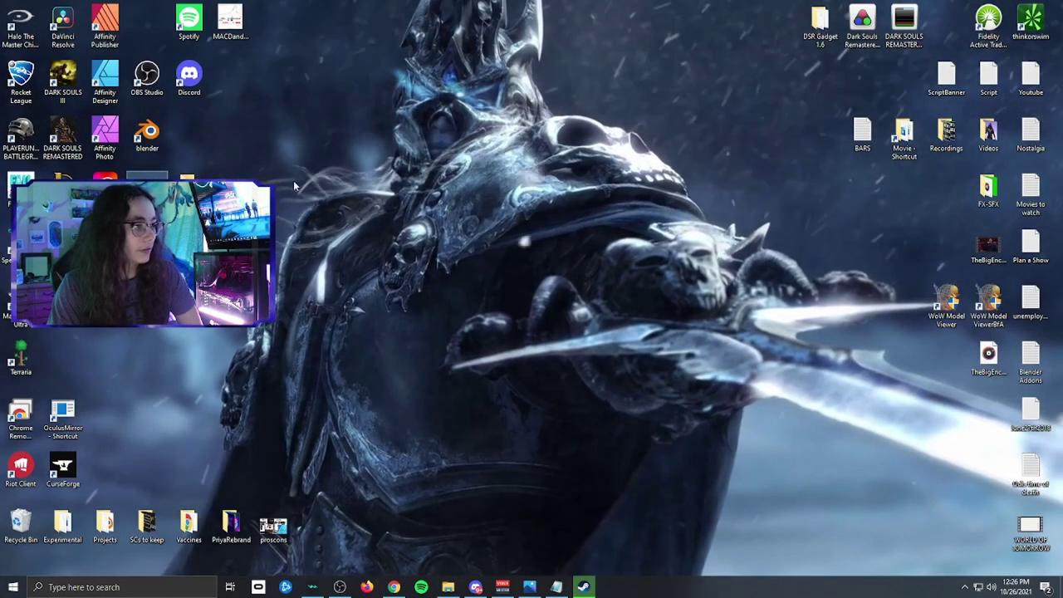
Step: Copy the PlayerIDNamePlate_475 image on the desktop
{"action": "double_click", "coordinate": [515, 239]}
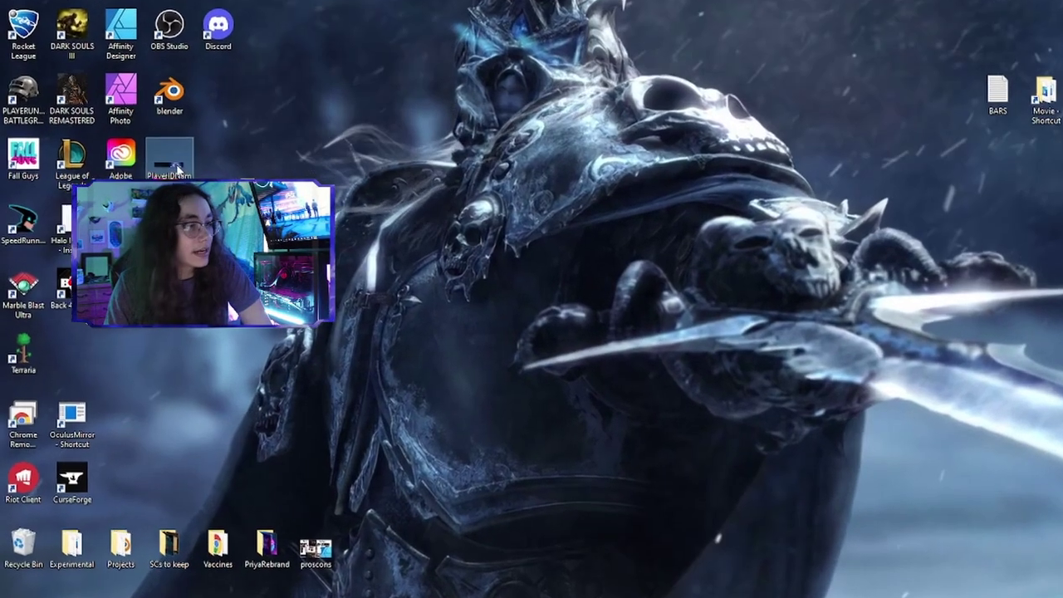
{"action": "right_click", "coordinate": [167, 171]}
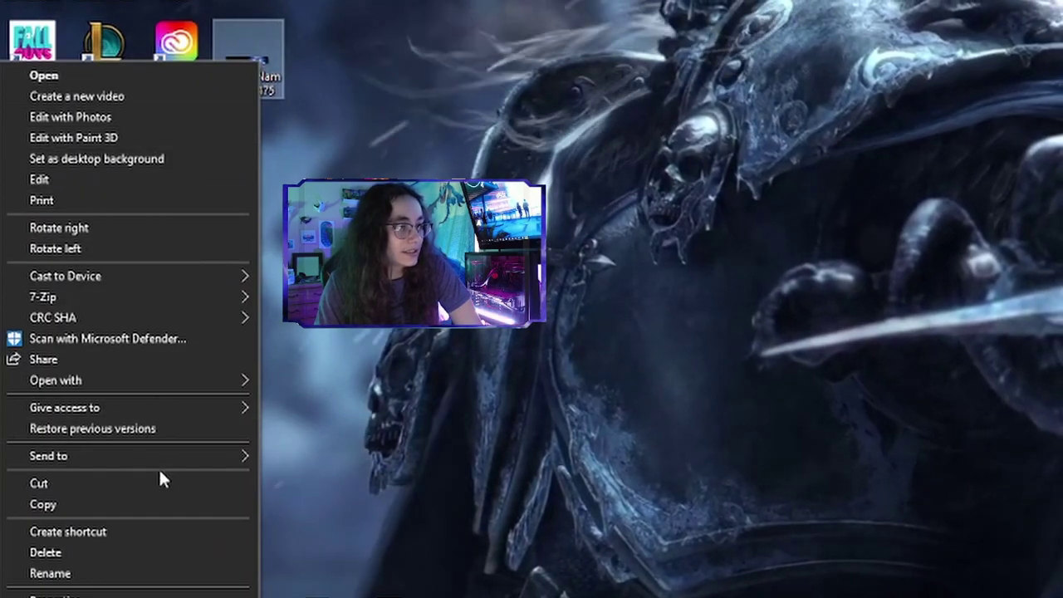
{"action": "left_click", "coordinate": [162, 503]}
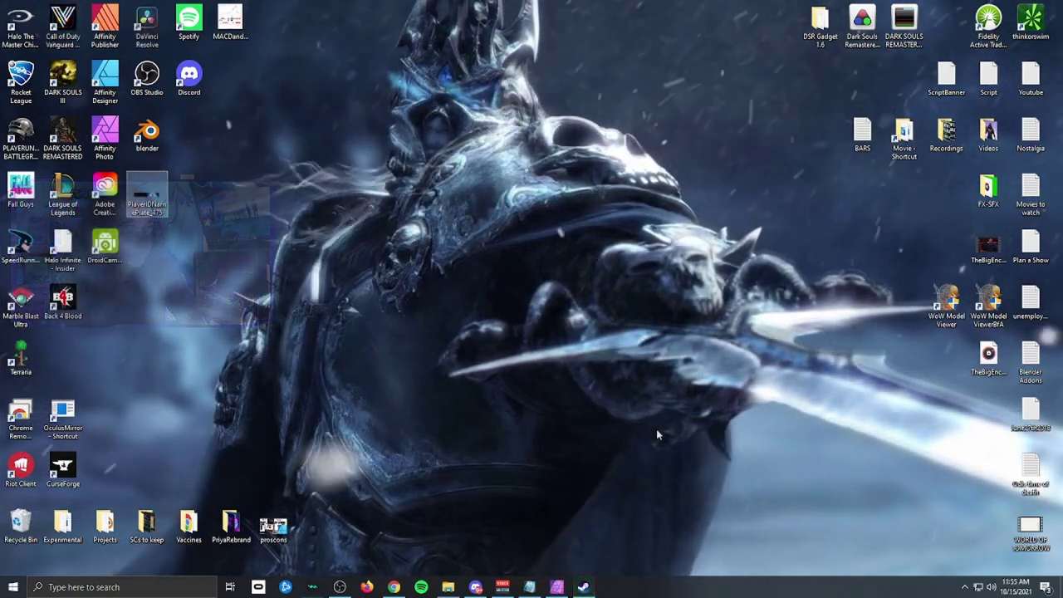
Step: Open PlayerIDNamePlate_475.png in Affinity Photo and view MLG logo PNG images in the web browser
{"action": "left_click", "coordinate": [556, 588]}
{"action": "left_click", "coordinate": [36, 9]}
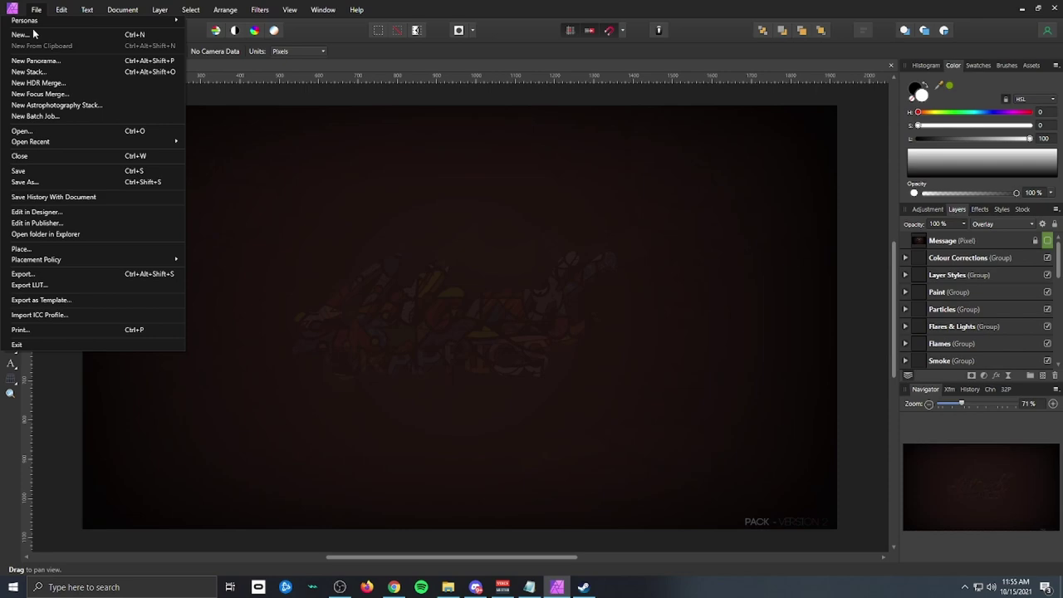
{"action": "left_click", "coordinate": [45, 130]}
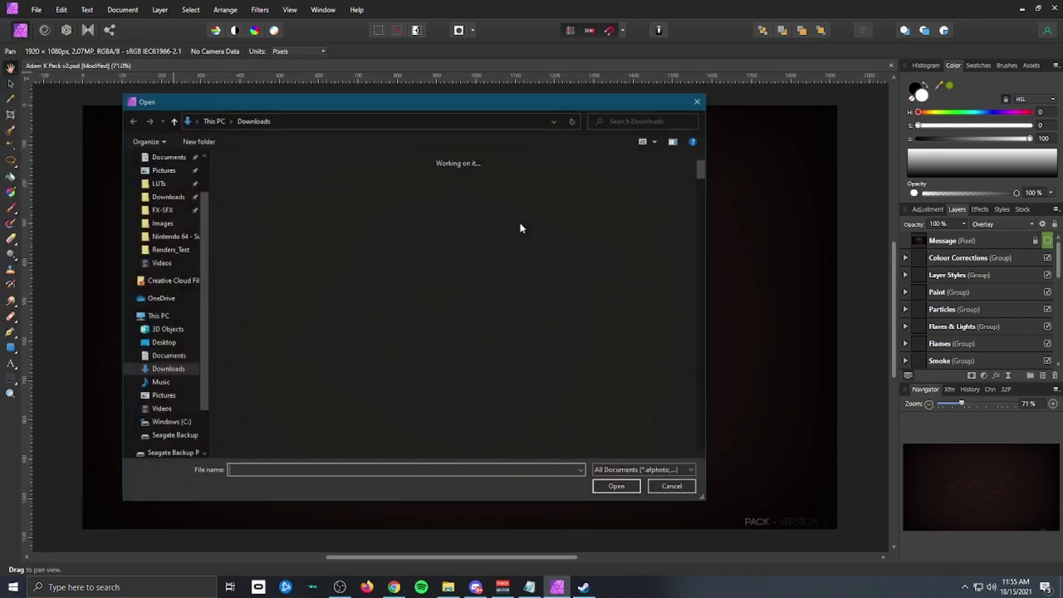
{"action": "double_click", "coordinate": [553, 304]}
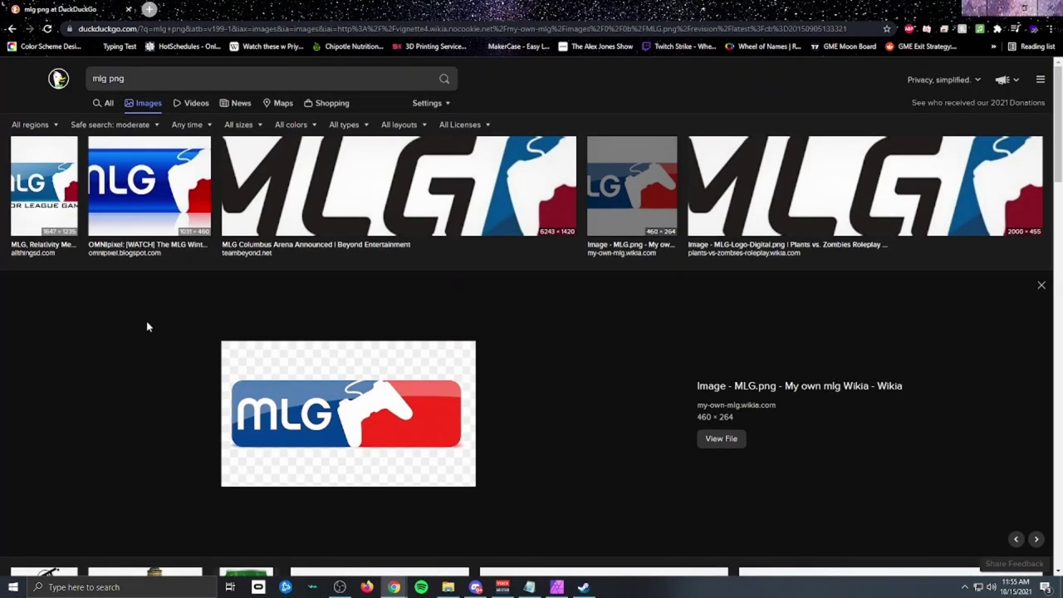
{"action": "scroll", "coordinate": [446, 333], "scroll_direction": "down", "scroll_amount": 1}
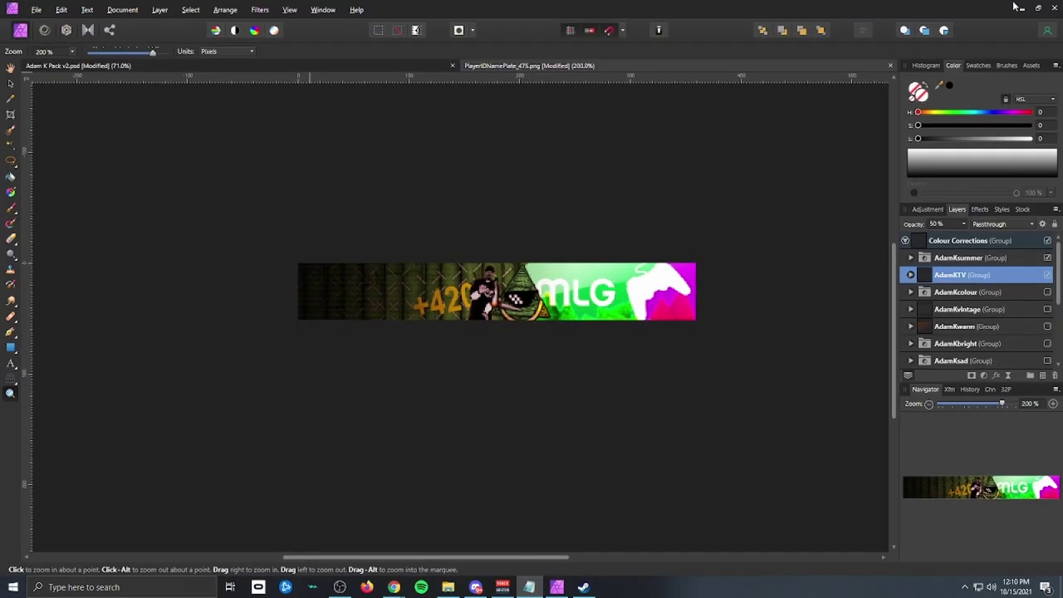
Step: Minimize the image editor and create a desktop folder named ForHaloPlayercardVideo
{"action": "left_click", "coordinate": [1022, 10]}
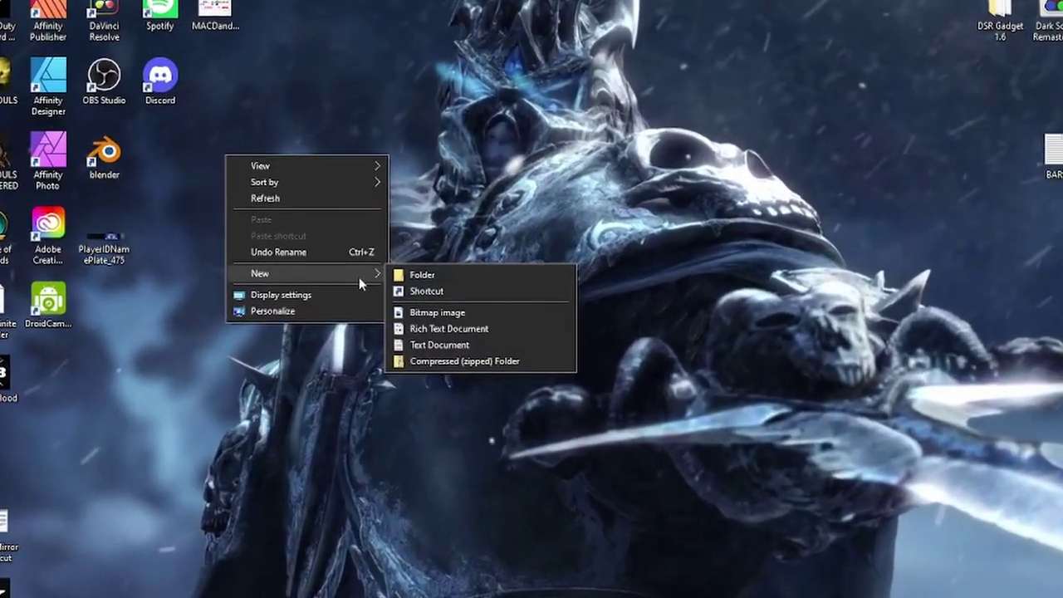
{"action": "left_click", "coordinate": [418, 275]}
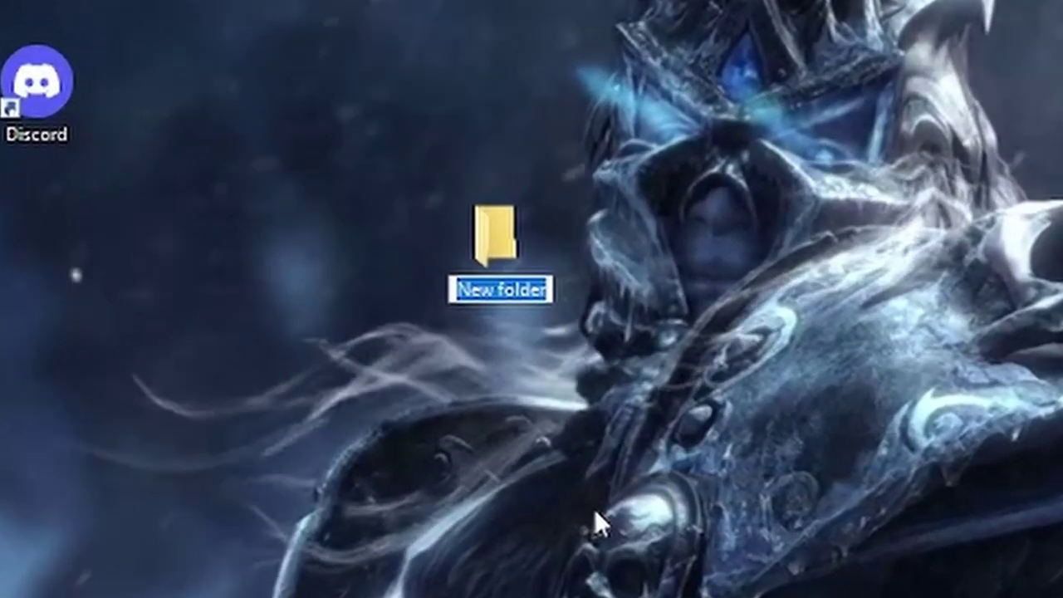
{"action": "type", "text": "For Halo"}
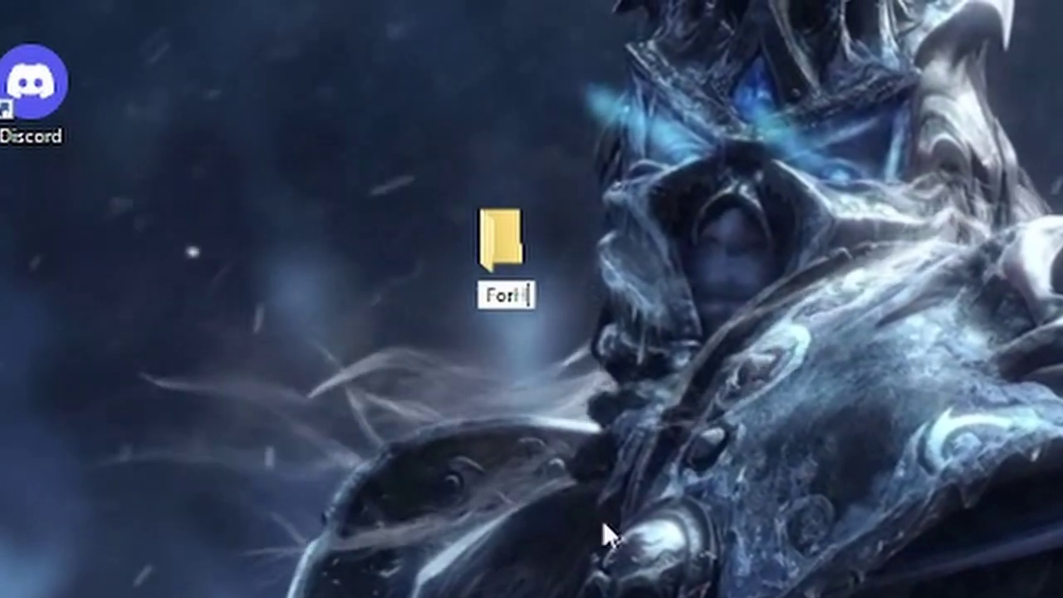
{"action": "type", "text": "Player"}
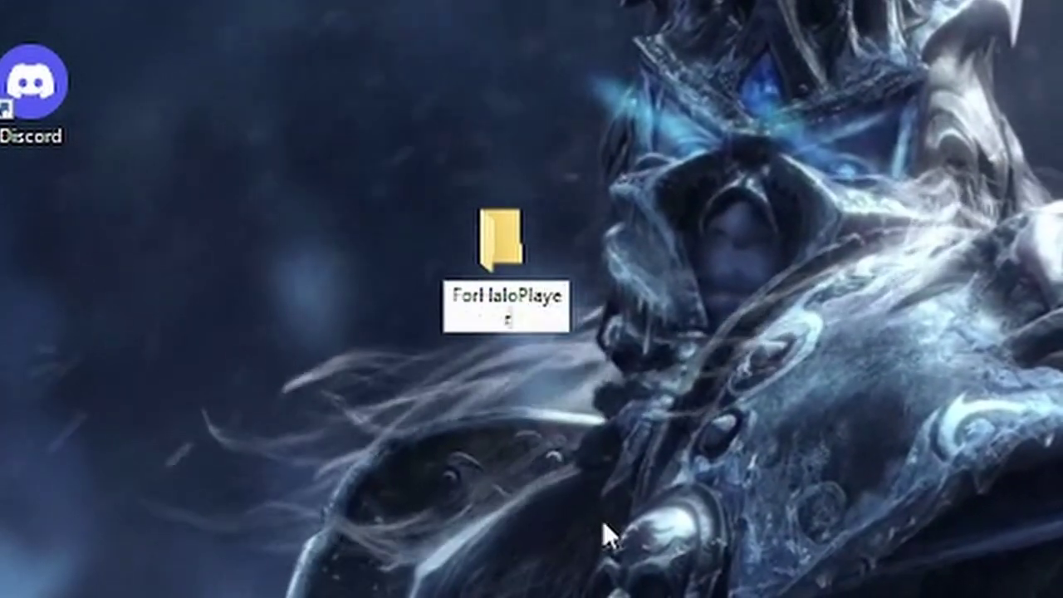
{"action": "type", "text": "cardVideo"}
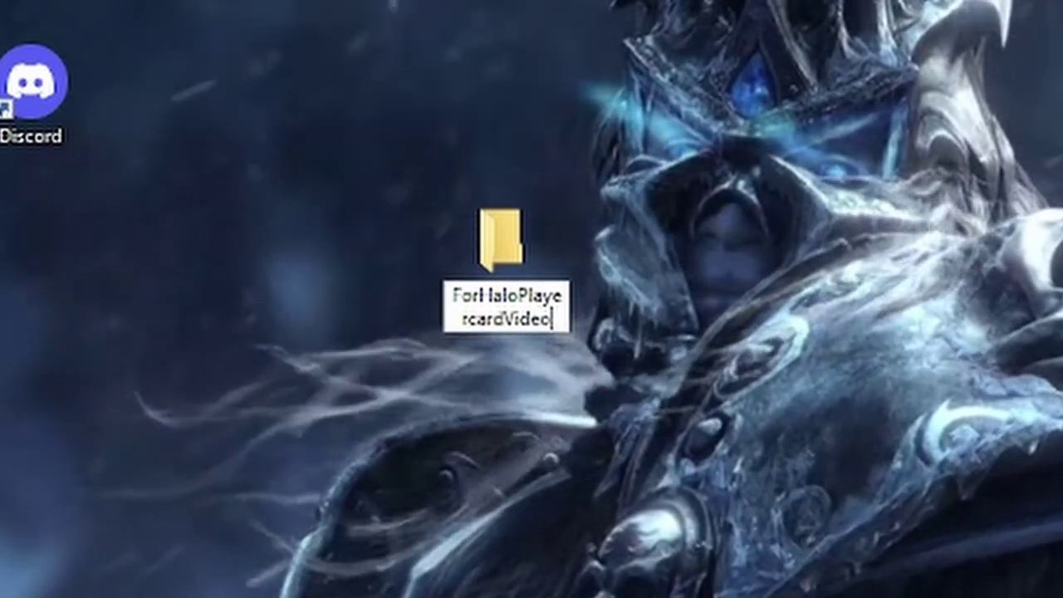
{"action": "key", "text": "Return"}
Step: Export the edited nameplate from Affinity Photo as a 360 × 52 px PNG into the ForHaloPlayercardVideo folder on the desktop
{"action": "left_click", "coordinate": [558, 587]}
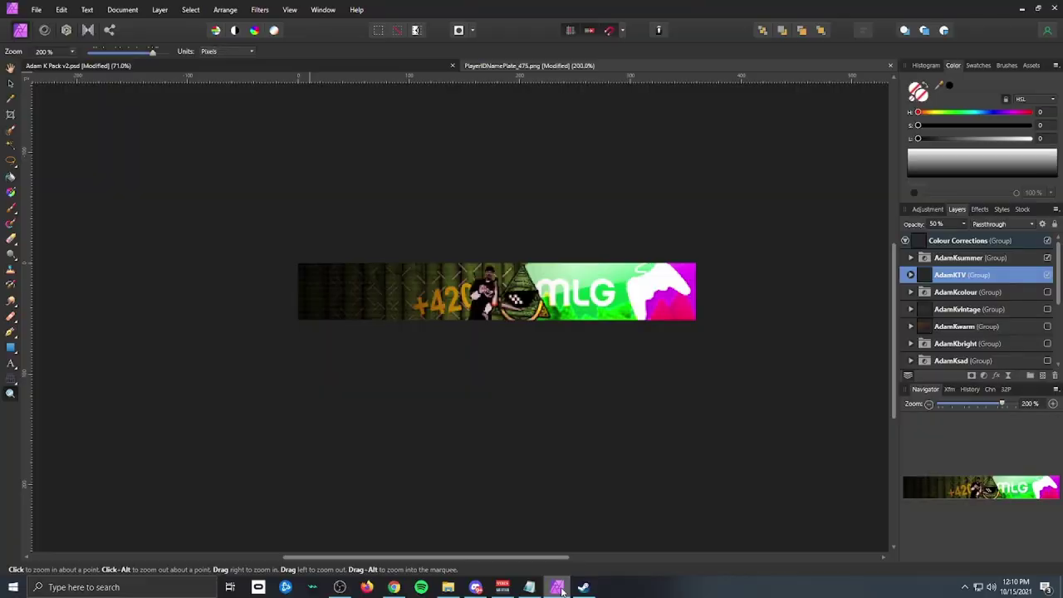
{"action": "left_click", "coordinate": [37, 10]}
{"action": "left_click", "coordinate": [52, 273]}
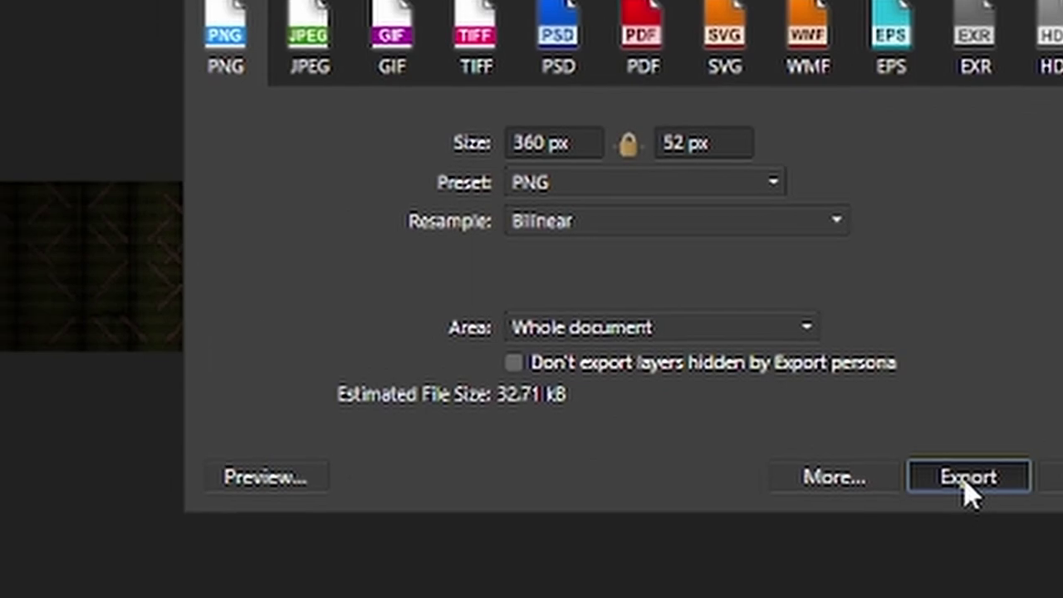
{"action": "left_click", "coordinate": [619, 361]}
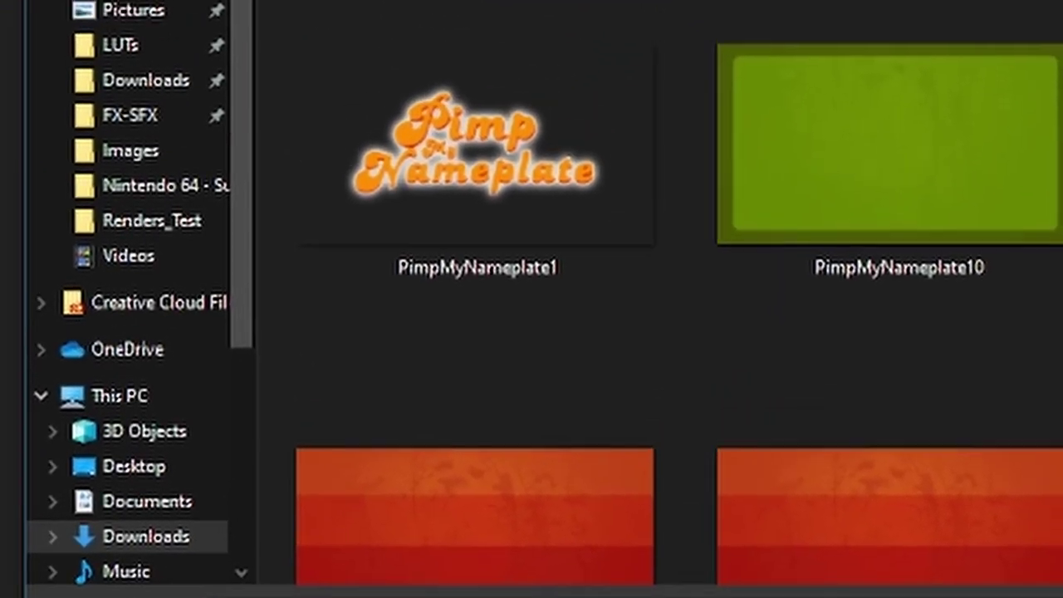
{"action": "left_click", "coordinate": [248, 137]}
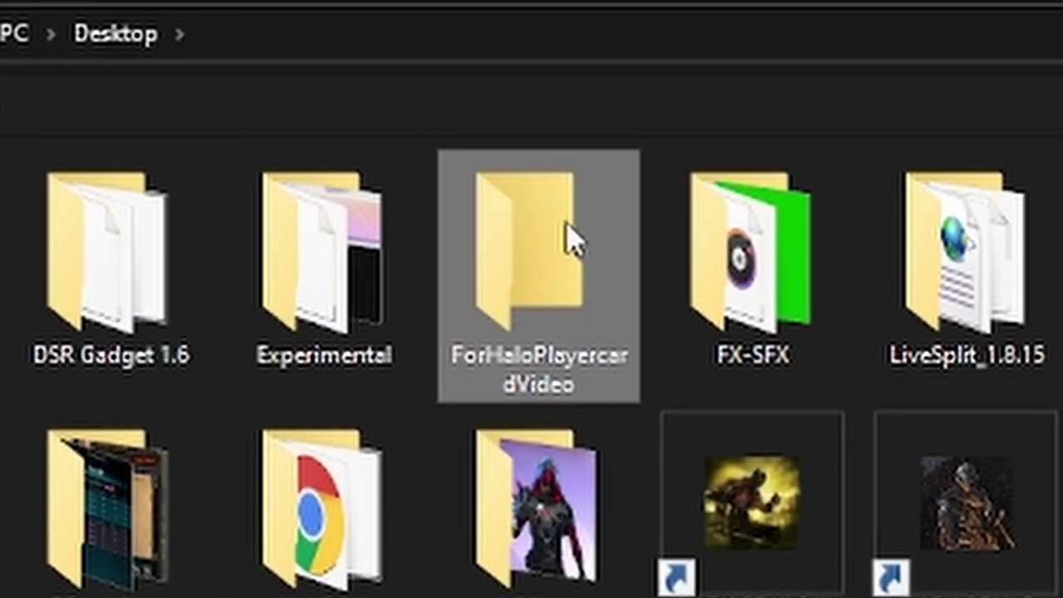
{"action": "double_click", "coordinate": [573, 241]}
{"action": "left_click", "coordinate": [721, 531]}
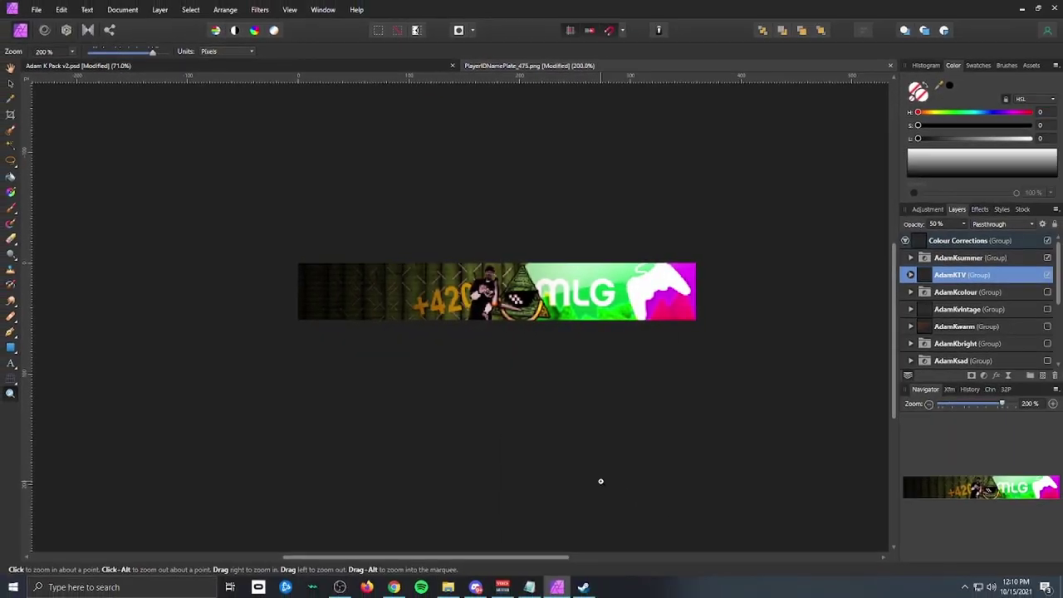
Step: Move the original PlayerIDNamePlate_482 image out of the game's Images folder onto the desktop
{"action": "key", "text": "alt+Tab"}
{"action": "right_click", "coordinate": [363, 436]}
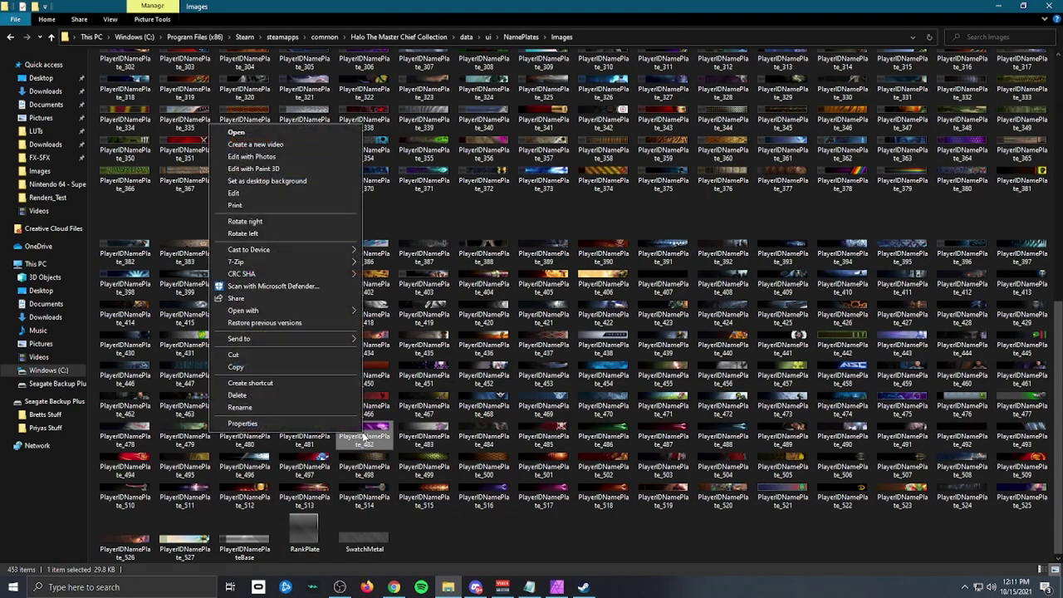
{"action": "left_click", "coordinate": [253, 352]}
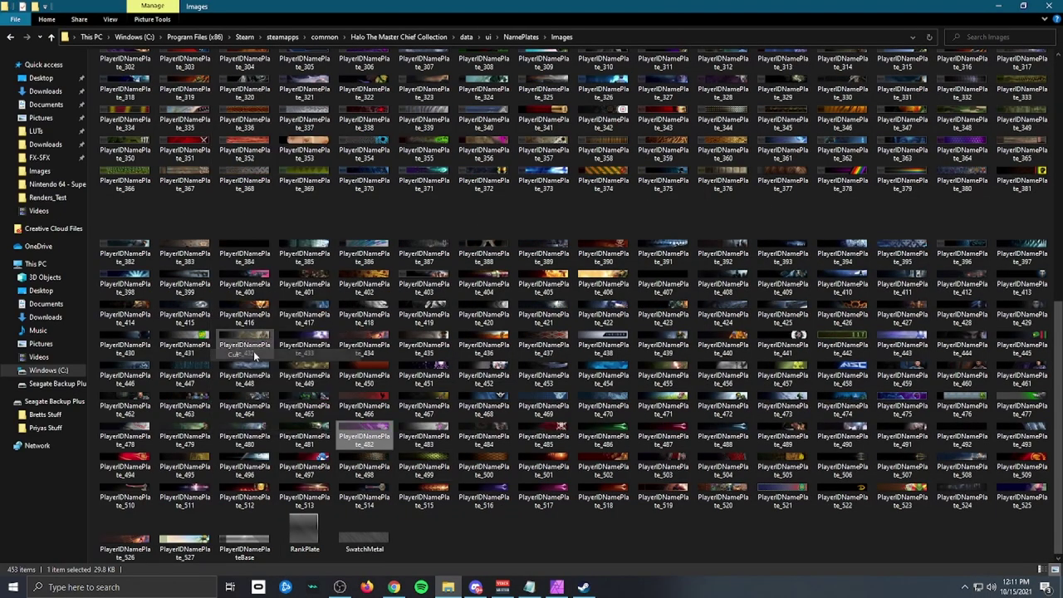
{"action": "left_click", "coordinate": [1001, 6]}
{"action": "left_click", "coordinate": [1021, 8]}
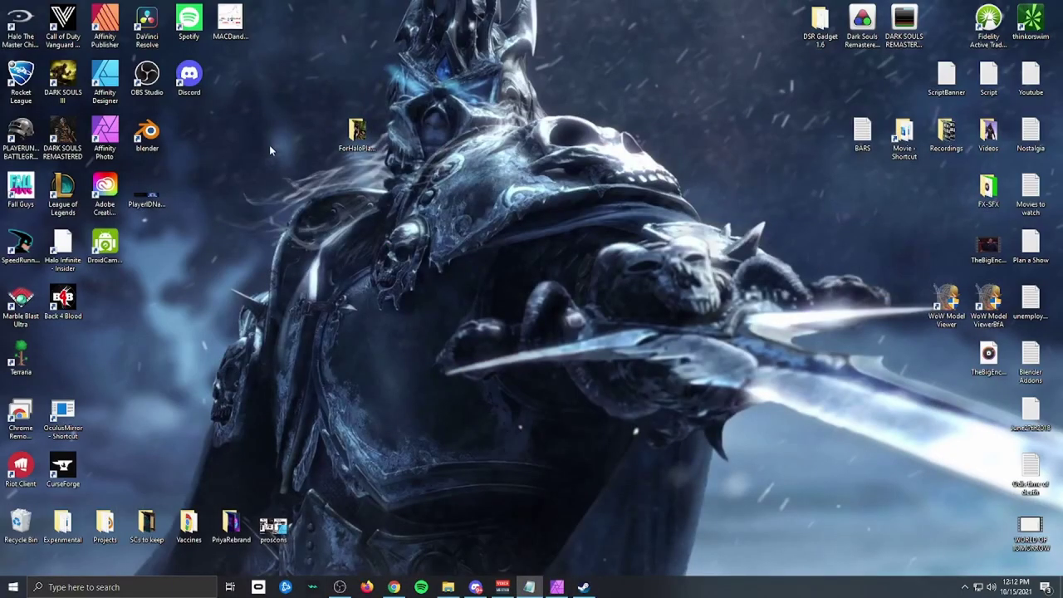
{"action": "right_click", "coordinate": [189, 162]}
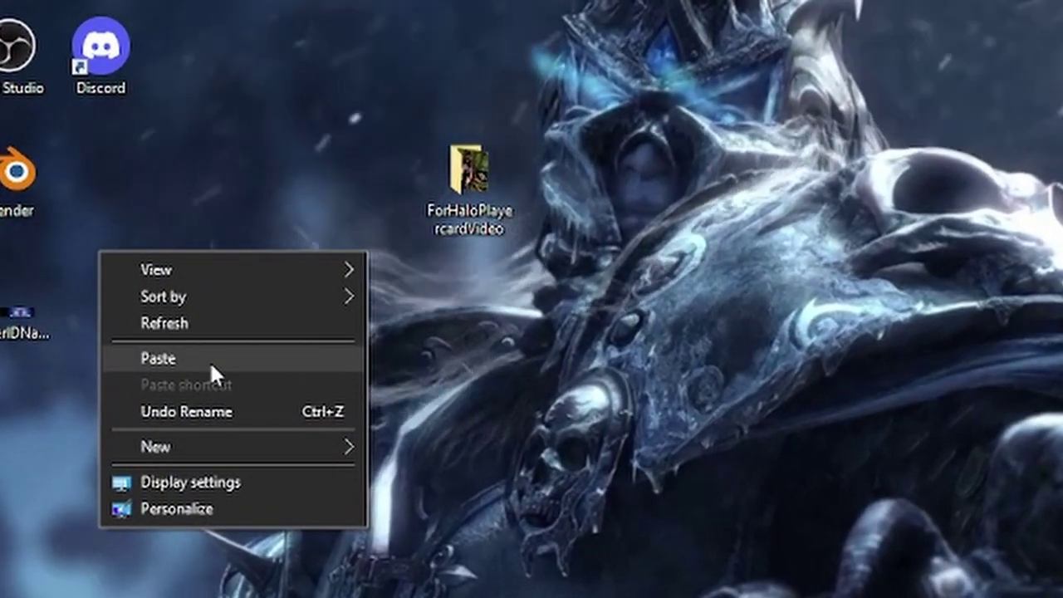
{"action": "left_click", "coordinate": [210, 361]}
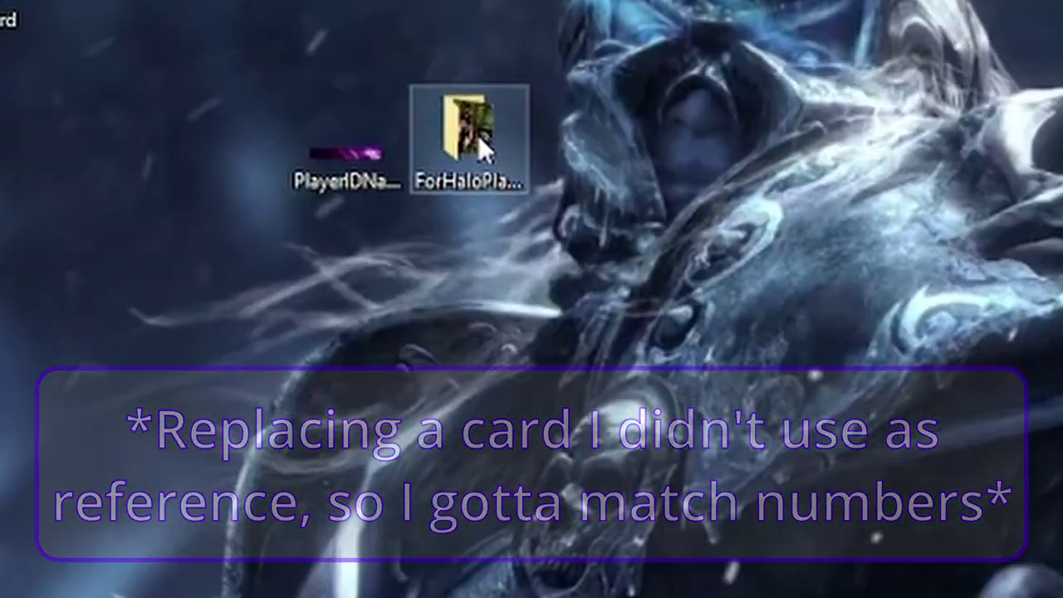
Step: Rename the exported image in the ForHaloPlayercardVideo folder to PlayerIDNamePlate_482
{"action": "double_click", "coordinate": [529, 191]}
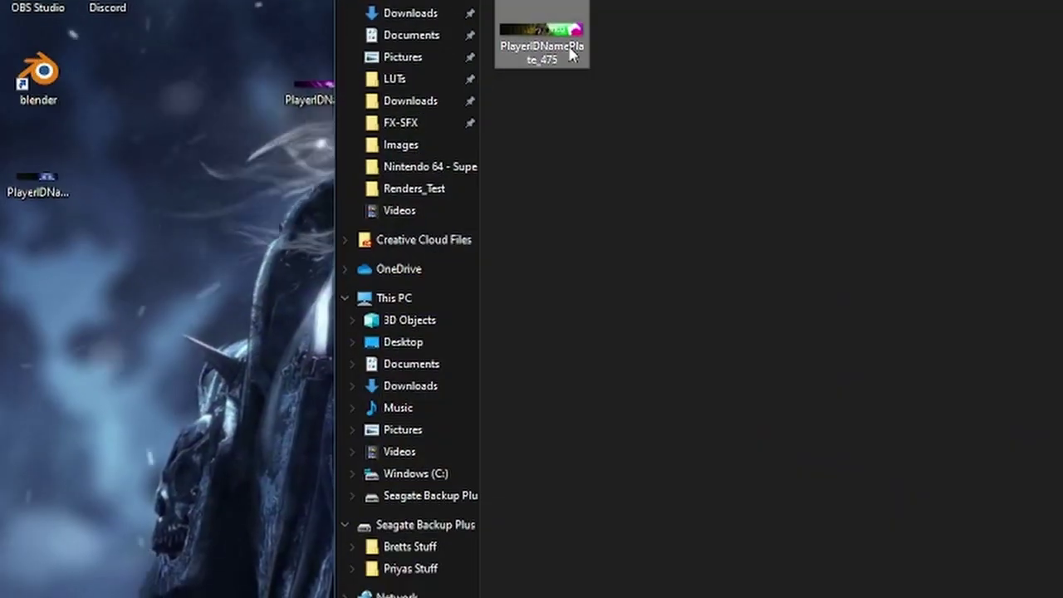
{"action": "right_click", "coordinate": [571, 54]}
{"action": "left_click", "coordinate": [359, 539]}
{"action": "left_click", "coordinate": [569, 60]}
{"action": "key", "text": "BackSpace"}
{"action": "key", "text": "BackSpace"}
{"action": "type", "text": "8"}
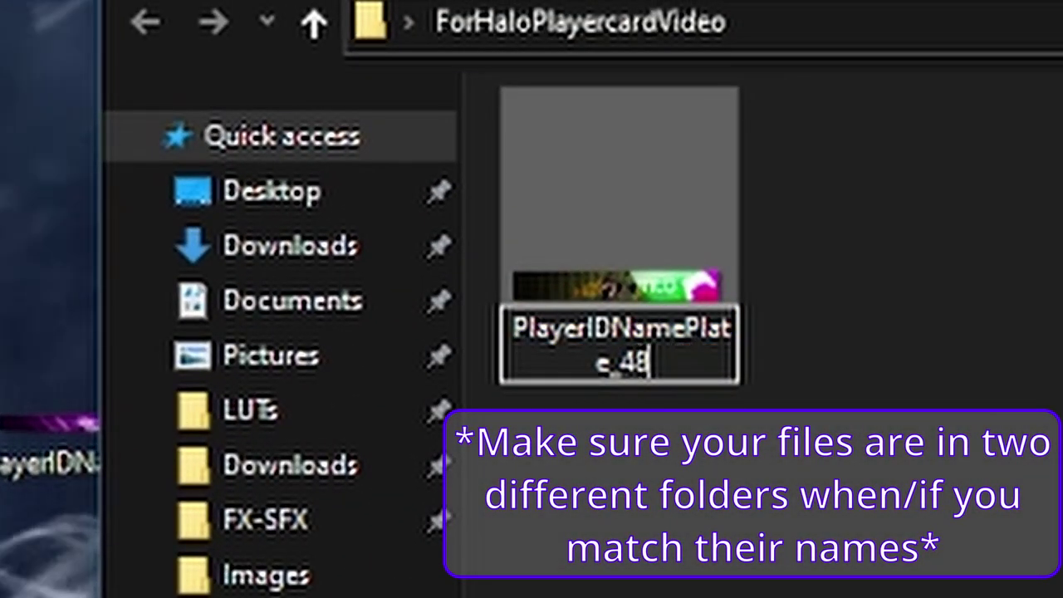
{"action": "type", "text": "2"}
{"action": "key", "text": "Return"}
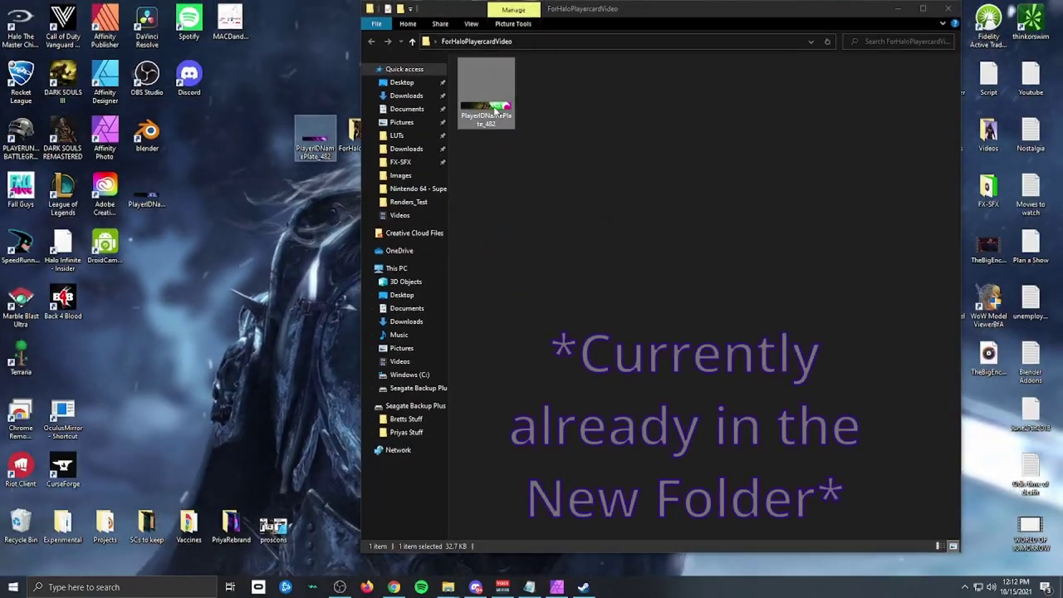
Step: Move the custom PlayerIDNamePlate_482 image from the ForHaloPlayercardVideo folder into the game's Images folder, refresh the listing and locate the image
{"action": "right_click", "coordinate": [499, 110]}
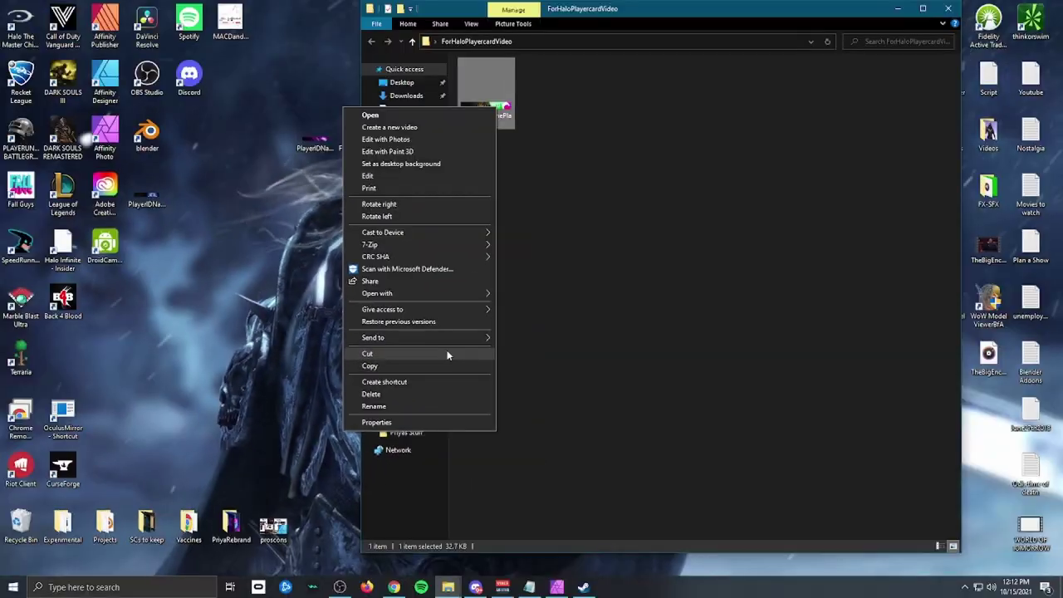
{"action": "left_click", "coordinate": [456, 356]}
{"action": "left_click", "coordinate": [447, 590]}
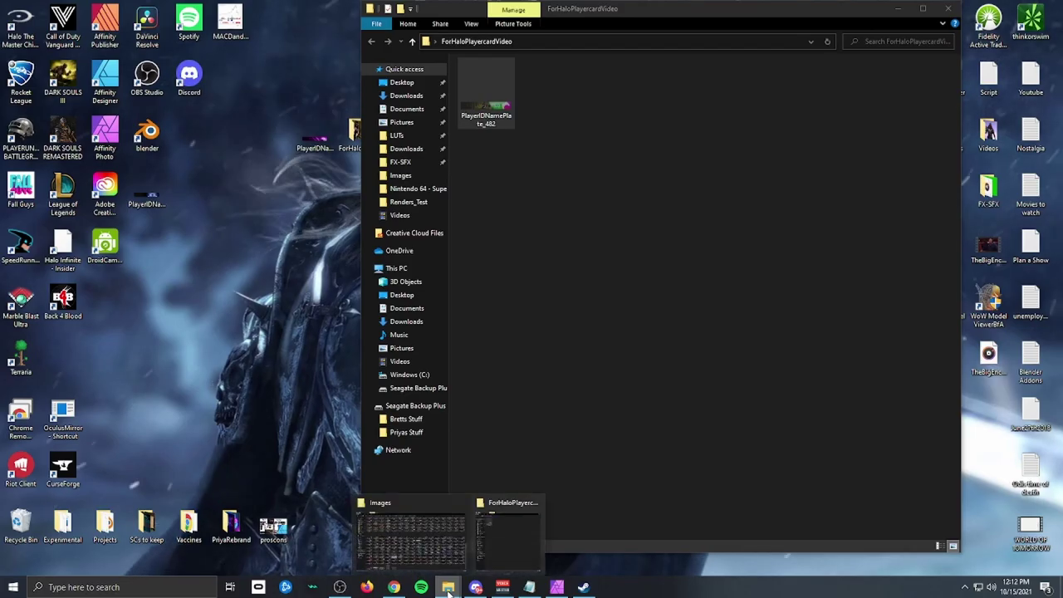
{"action": "left_click", "coordinate": [448, 558]}
{"action": "right_click", "coordinate": [478, 540]}
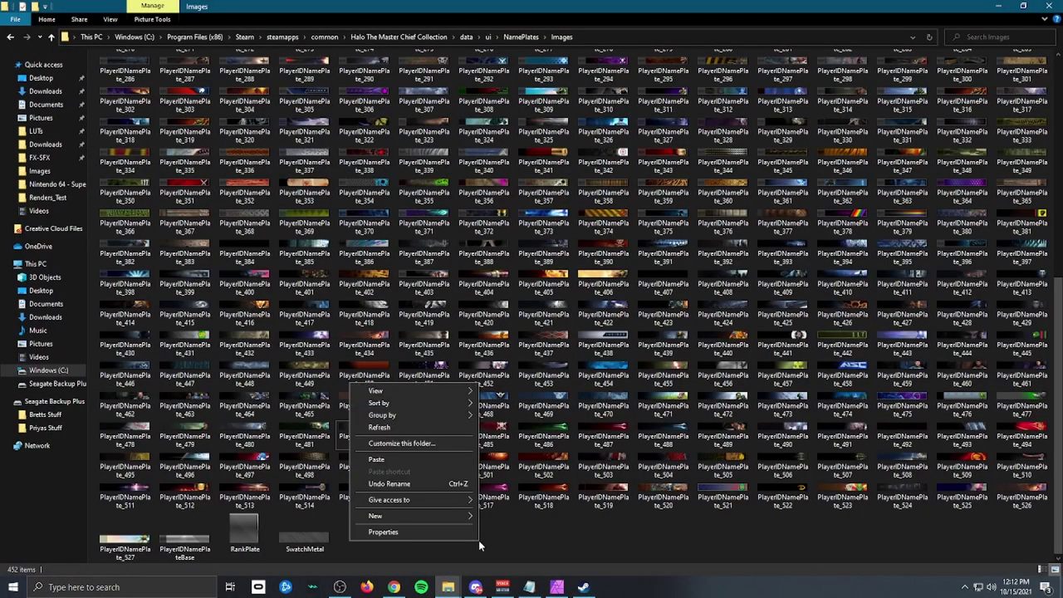
{"action": "left_click", "coordinate": [393, 461]}
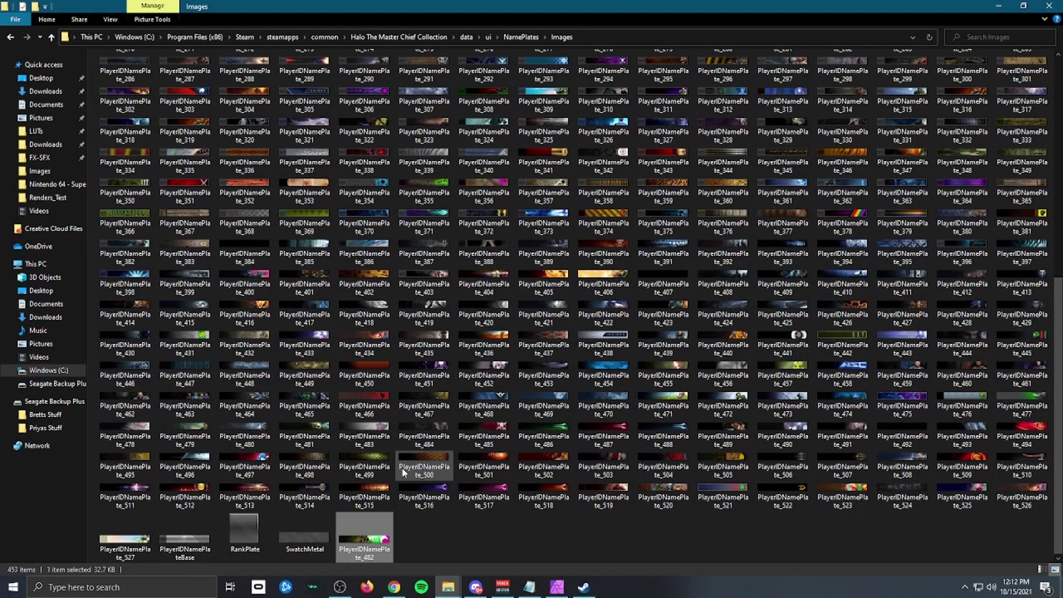
{"action": "right_click", "coordinate": [432, 532]}
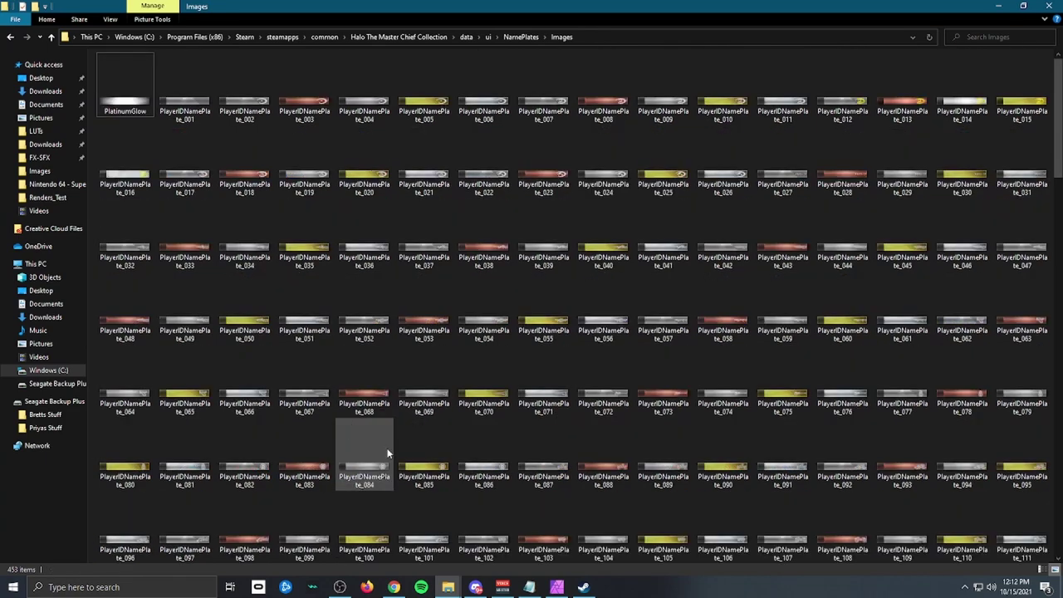
{"action": "scroll", "coordinate": [387, 453], "scroll_direction": "down", "scroll_amount": 20}
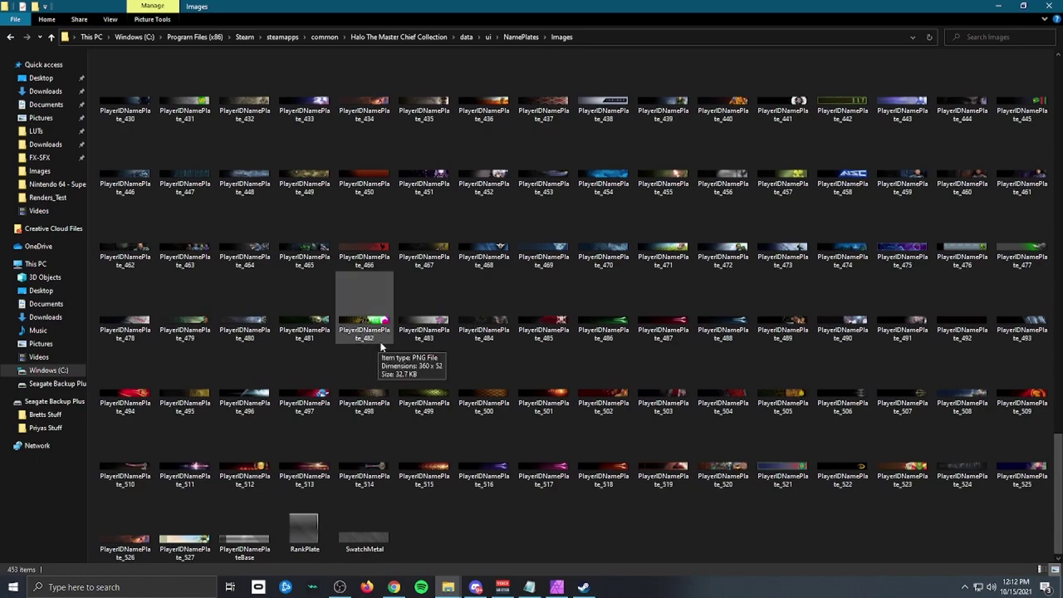
Step: Switch to Halo: The Master Chief Collection and open the Player ID settings under Options & Career
{"action": "key", "text": "Return"}
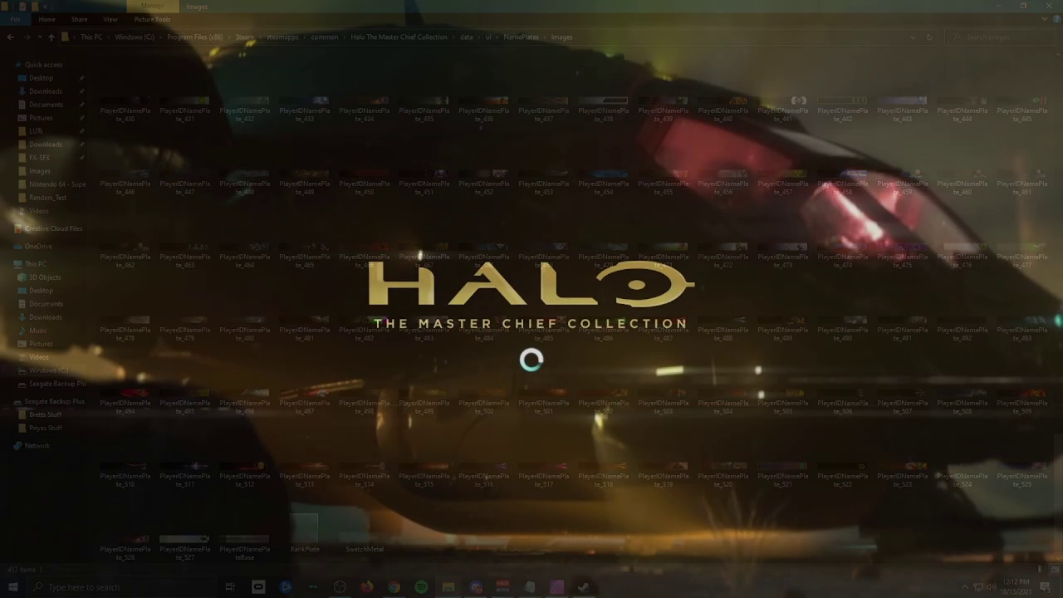
{"action": "key", "text": "Down"}
{"action": "key", "text": "Down"}
{"action": "key", "text": "Down"}
{"action": "key", "text": "Down"}
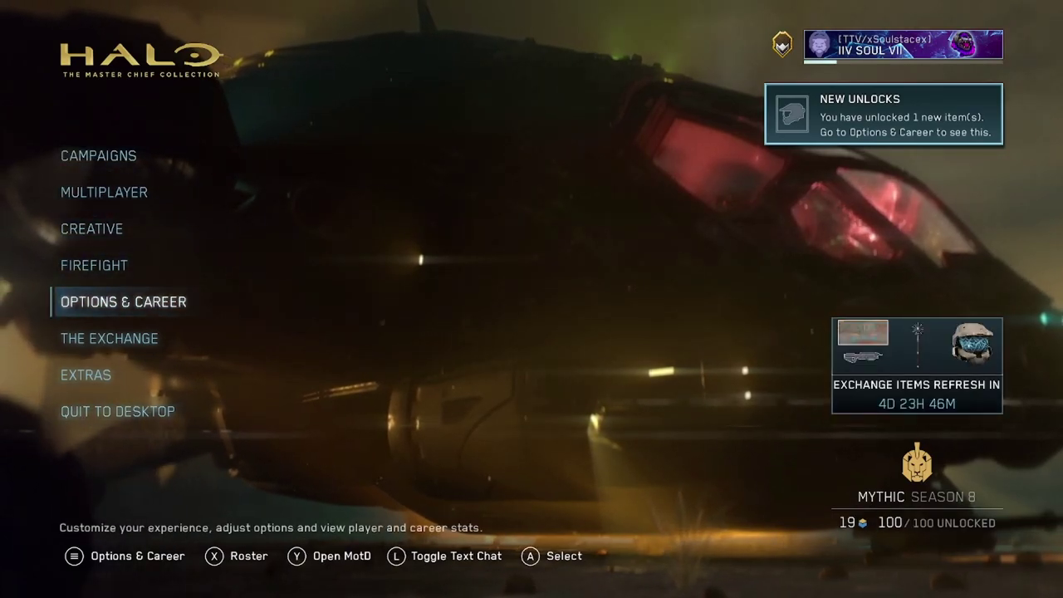
{"action": "key", "text": "Return"}
{"action": "key", "text": "Right"}
{"action": "key", "text": "Right"}
{"action": "key", "text": "Right"}
{"action": "key", "text": "Return"}
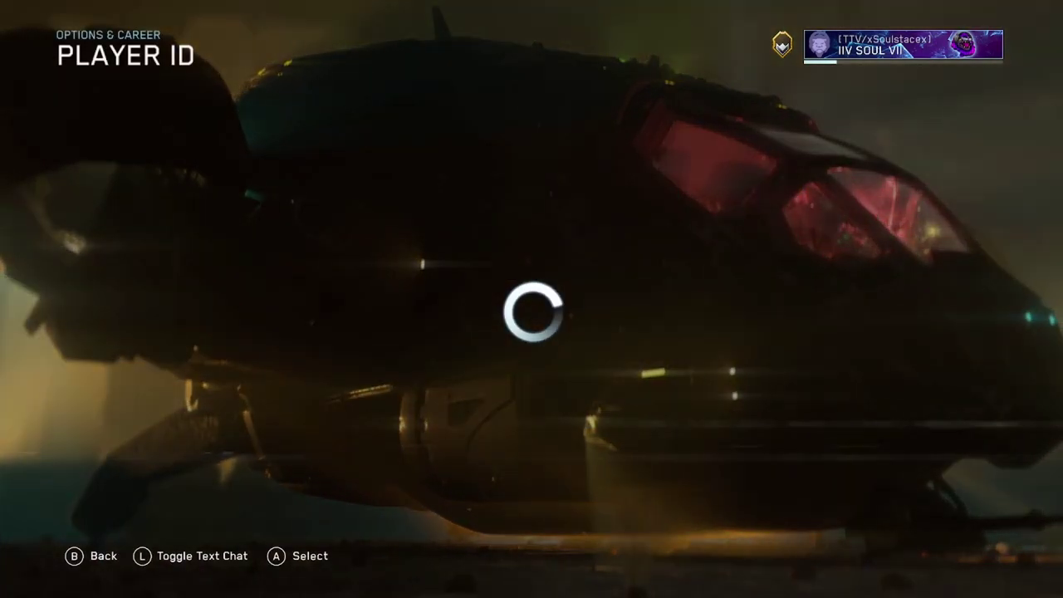
Step: Open the Nameplate category of the Player ID settings and look through the available nameplates
{"action": "key", "text": "Right"}
{"action": "key", "text": "Right"}
{"action": "key", "text": "Right"}
{"action": "key", "text": "Right"}
{"action": "key", "text": "Right"}
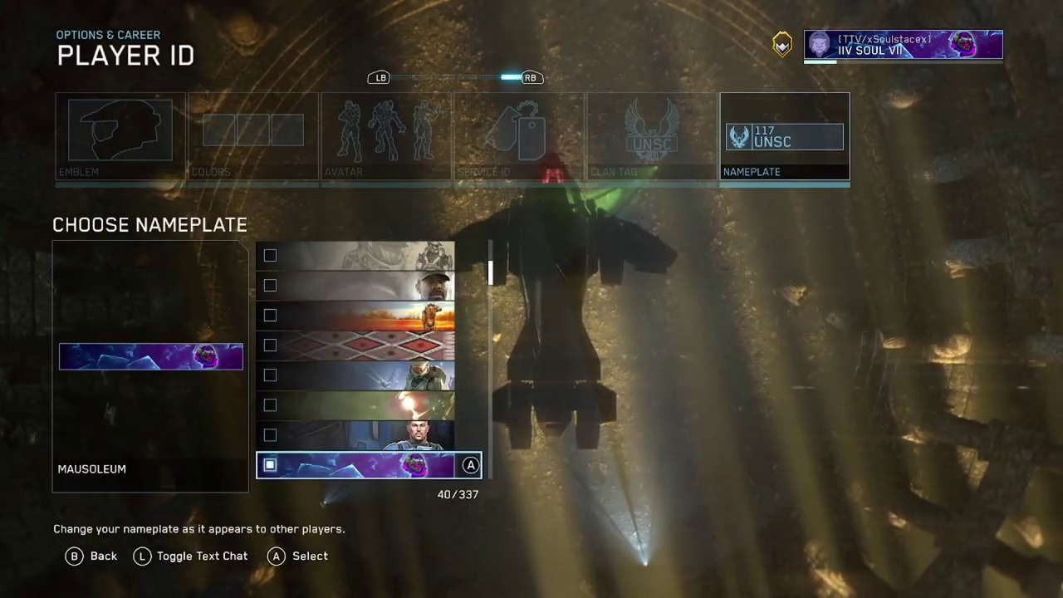
{"action": "key", "text": "Down"}
{"action": "key", "text": "Down"}
{"action": "key", "text": "Down"}
{"action": "key", "text": "Down"}
{"action": "key", "text": "Down"}
{"action": "key", "text": "Down"}
{"action": "key", "text": "Up"}
{"action": "key", "text": "Up"}
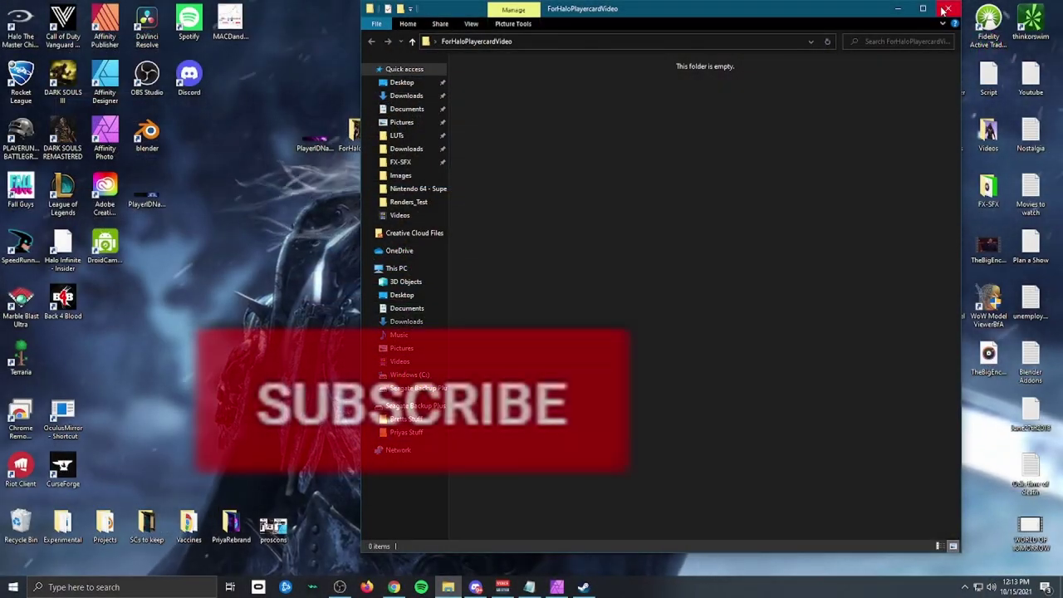
Step: Close the ForHaloPlayercardVideo window and line up the original nameplate image and that folder beside the other nameplate image on the desktop
{"action": "left_click", "coordinate": [946, 9]}
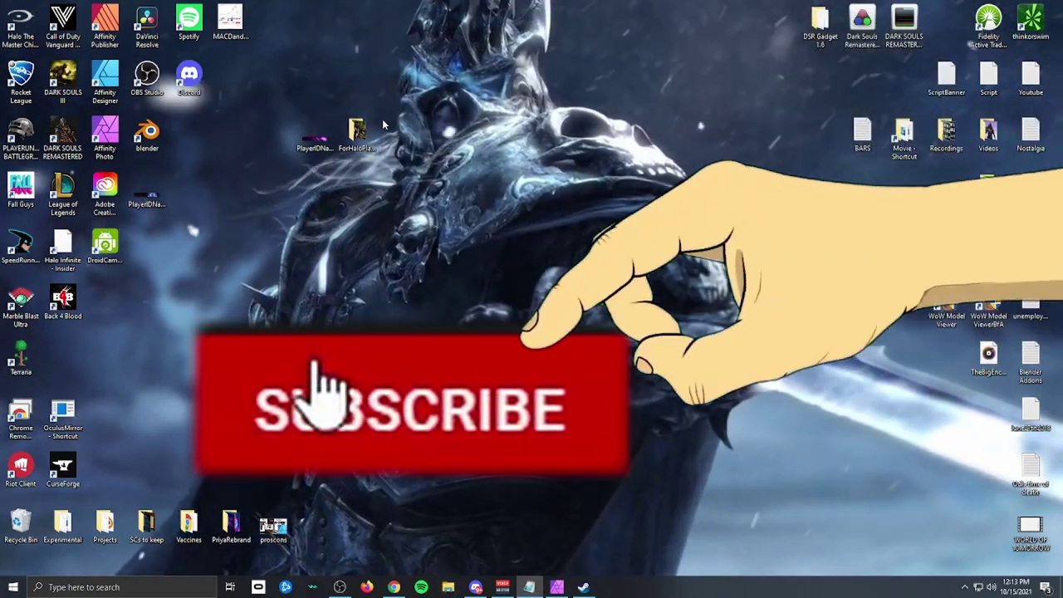
{"action": "left_click_drag", "start_coordinate": [314, 137], "coordinate": [189, 197]}
{"action": "left_click_drag", "start_coordinate": [357, 133], "coordinate": [231, 201]}
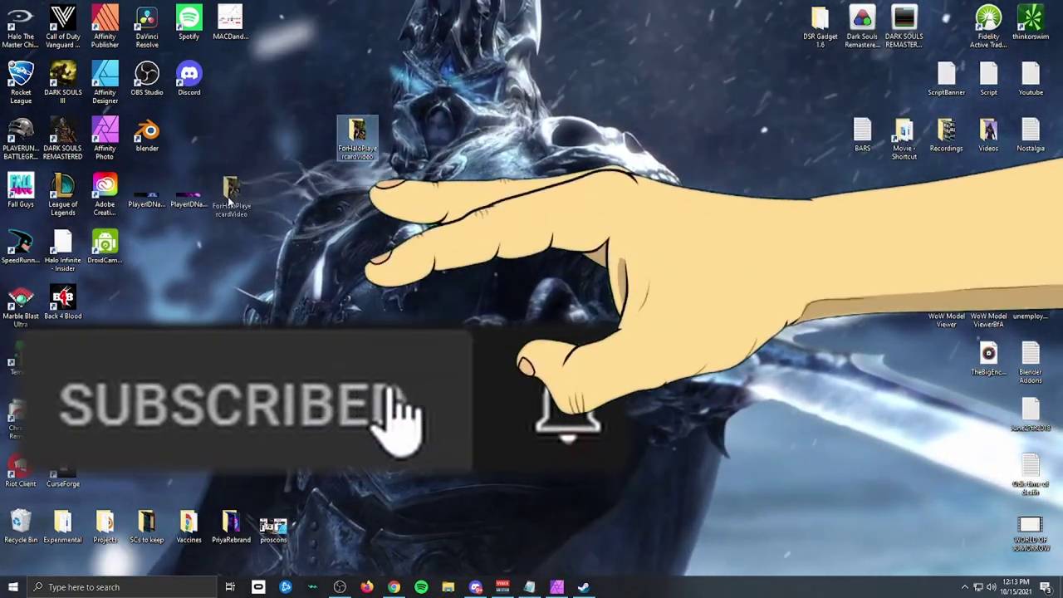